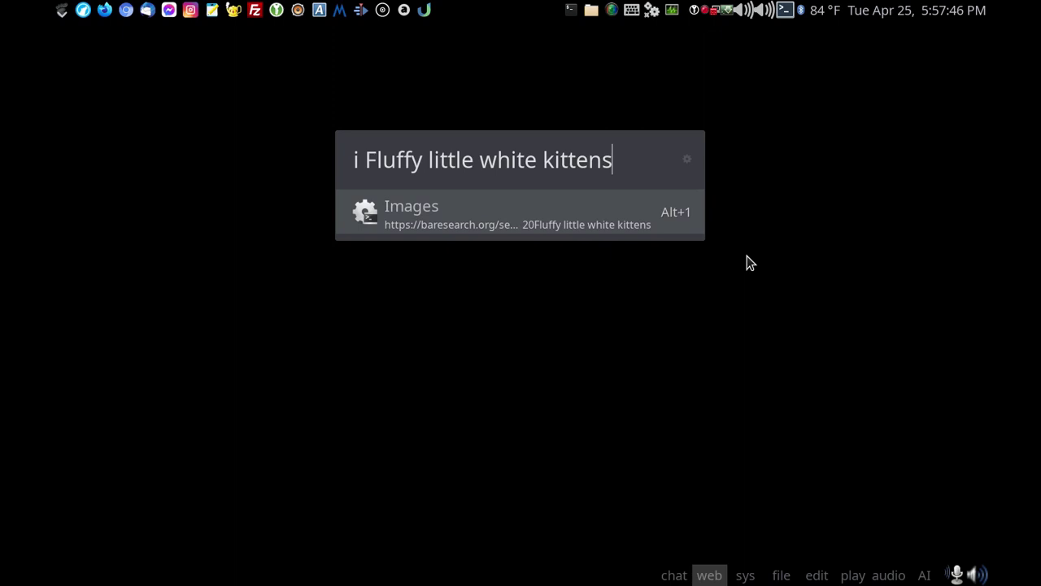
# Run the image search for 'Fluffy little white kittens' and open the first image result.
pyautogui.press('Return')
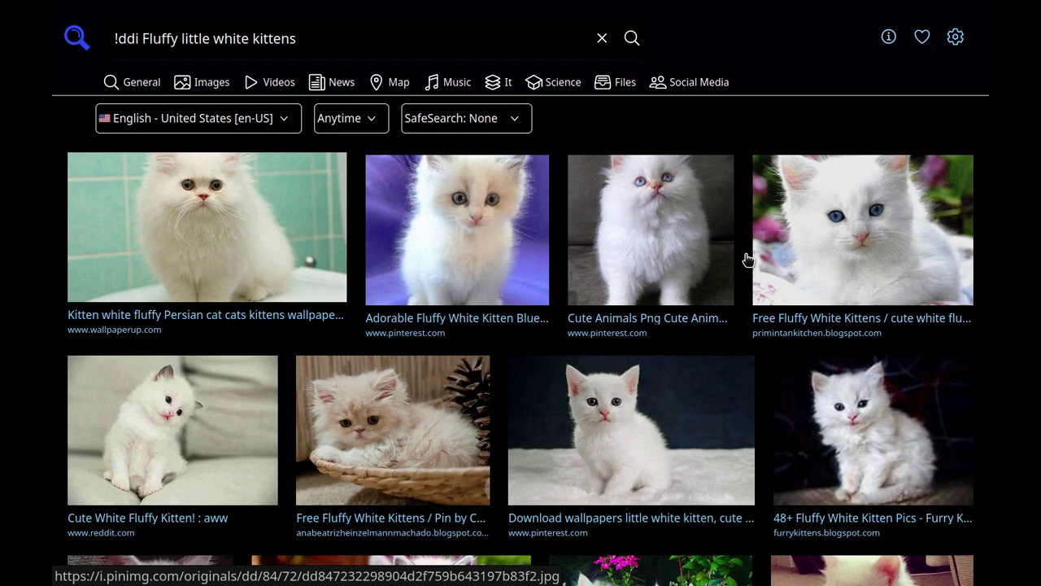
pyautogui.press('f')
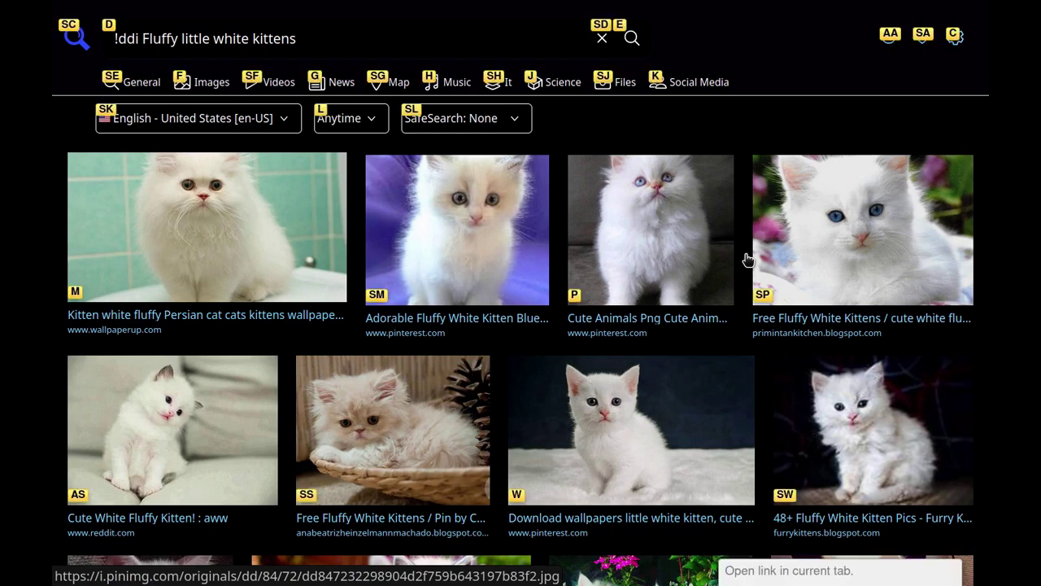
pyautogui.press('m')
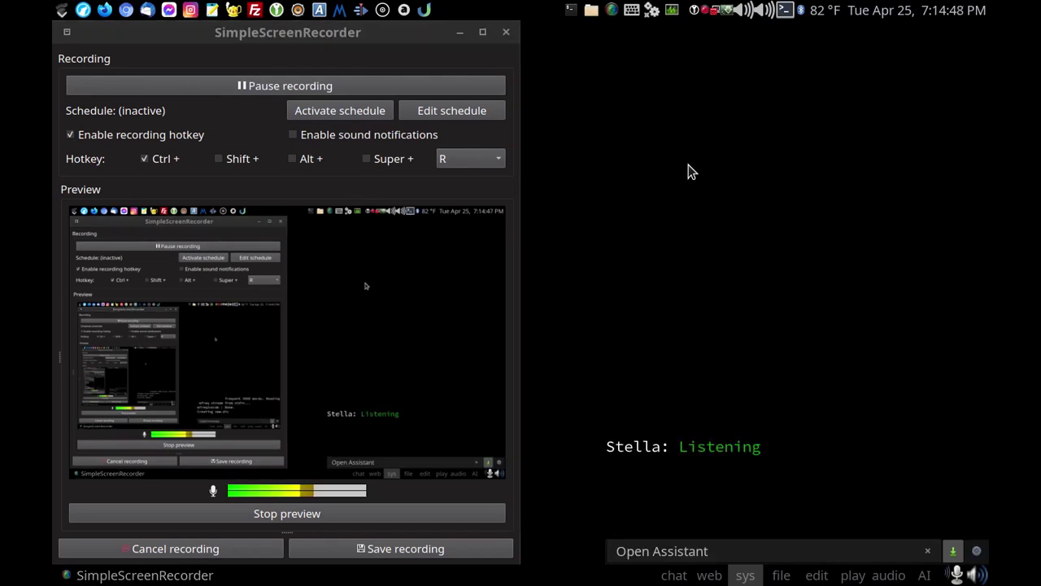
# Search SearX for 'Open Assistant' and follow the openassistant.org download result.
pyautogui.hotkey('ctrl', 'alt', 'd')
pyautogui.hotkey('ctrl', 'space')
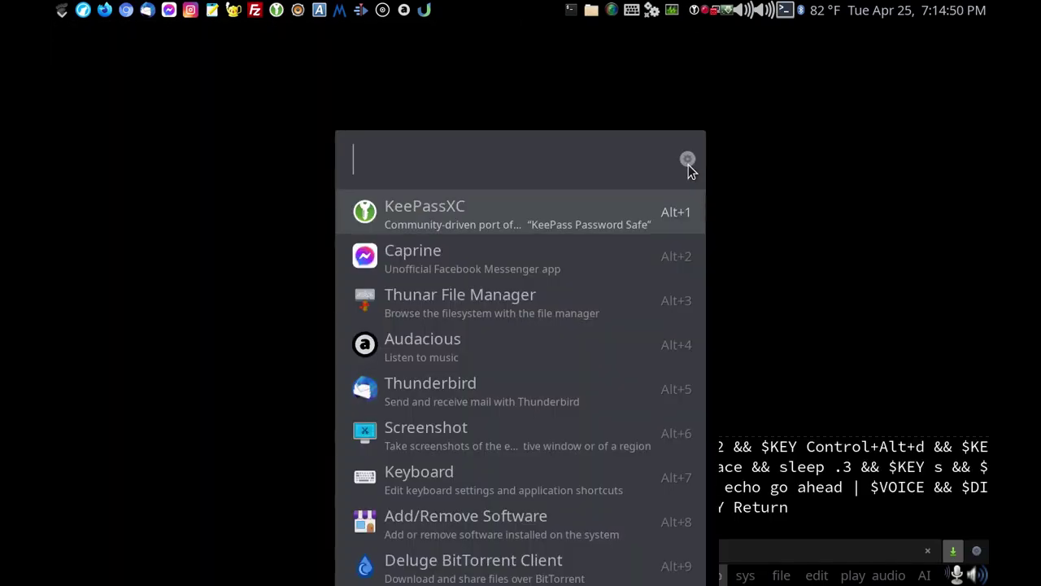
pyautogui.write('s ')
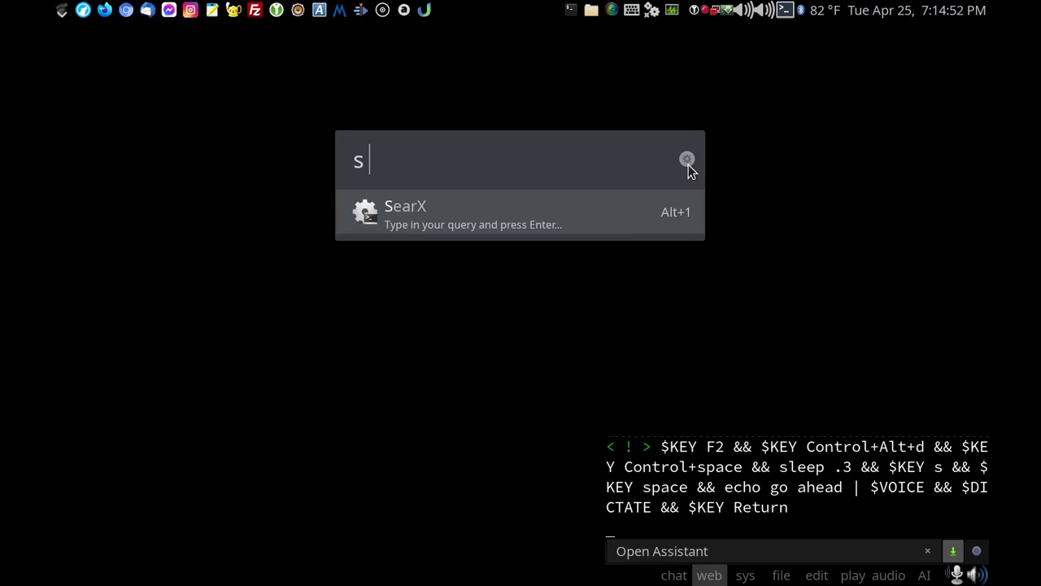
pyautogui.write('Open Assistant')
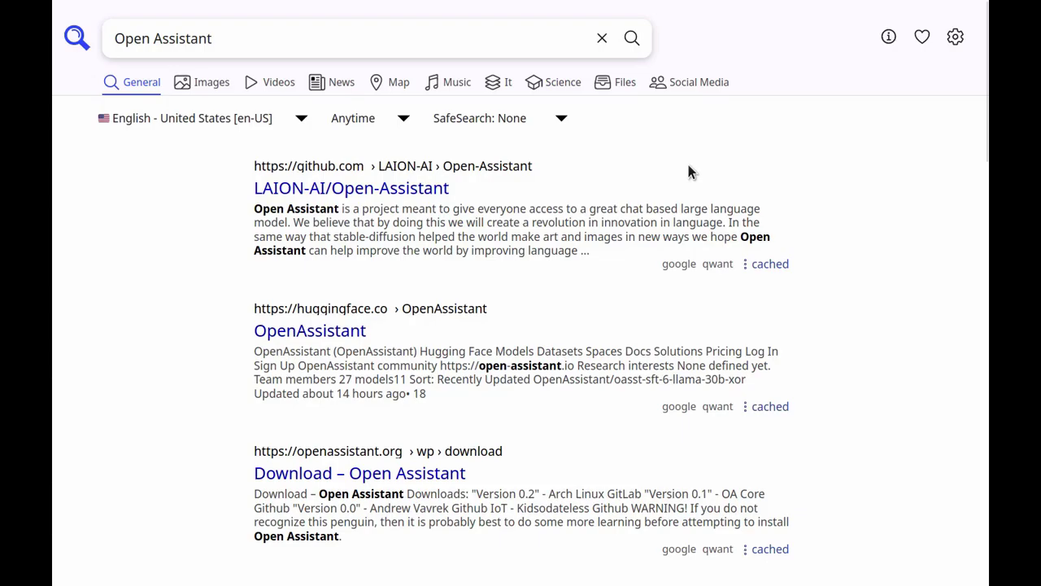
pyautogui.press('f')
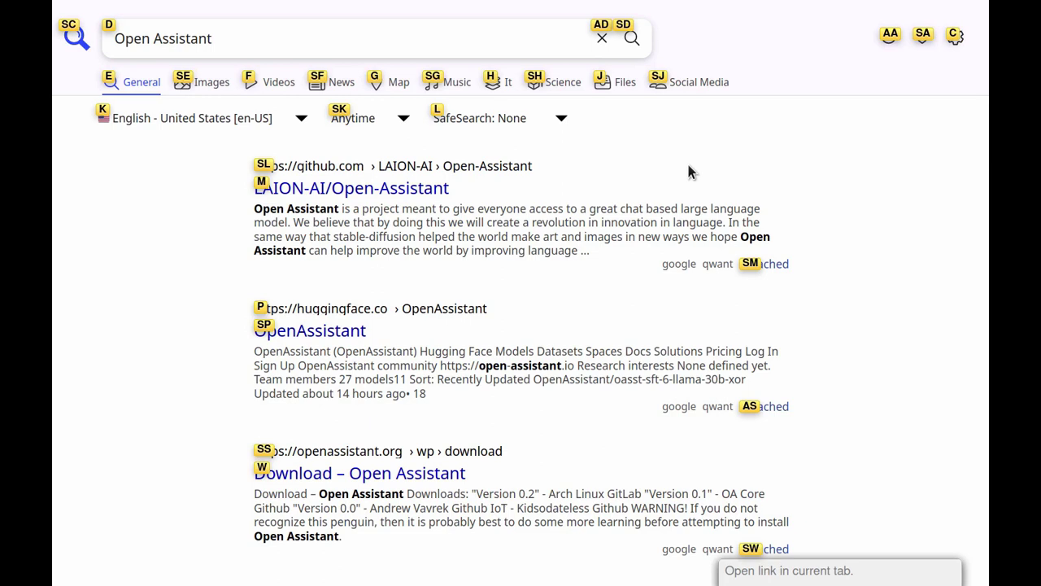
pyautogui.press('s')
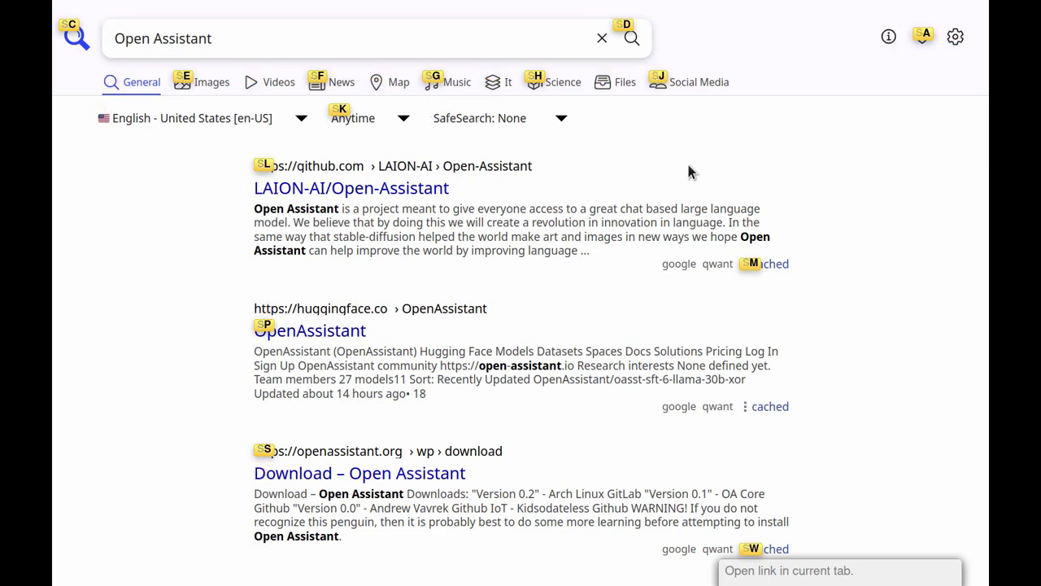
pyautogui.press('s')
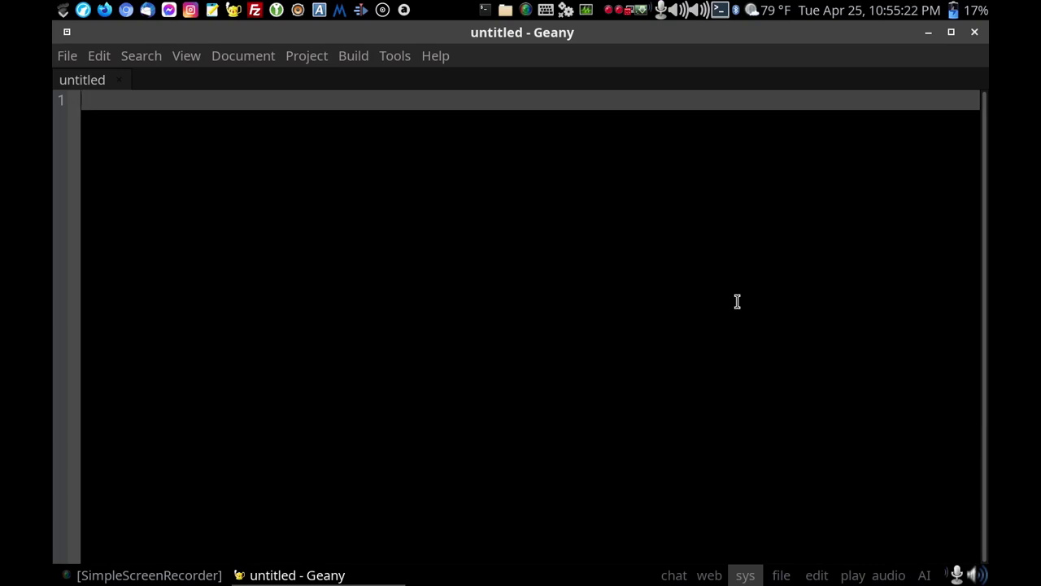
# Dictate the test sentence about offline open source speech dictation and punctuation challenges, fixing misheard words.
pyautogui.write('This is a test of our')
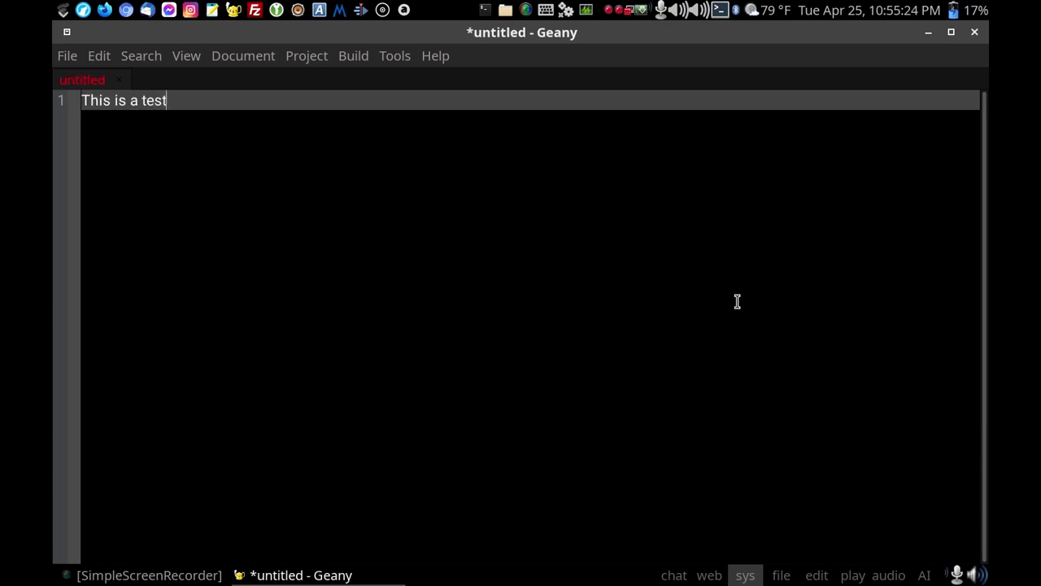
pyautogui.press('BackSpace')
pyautogui.press('BackSpace')
pyautogui.write('ffline open source speaking')
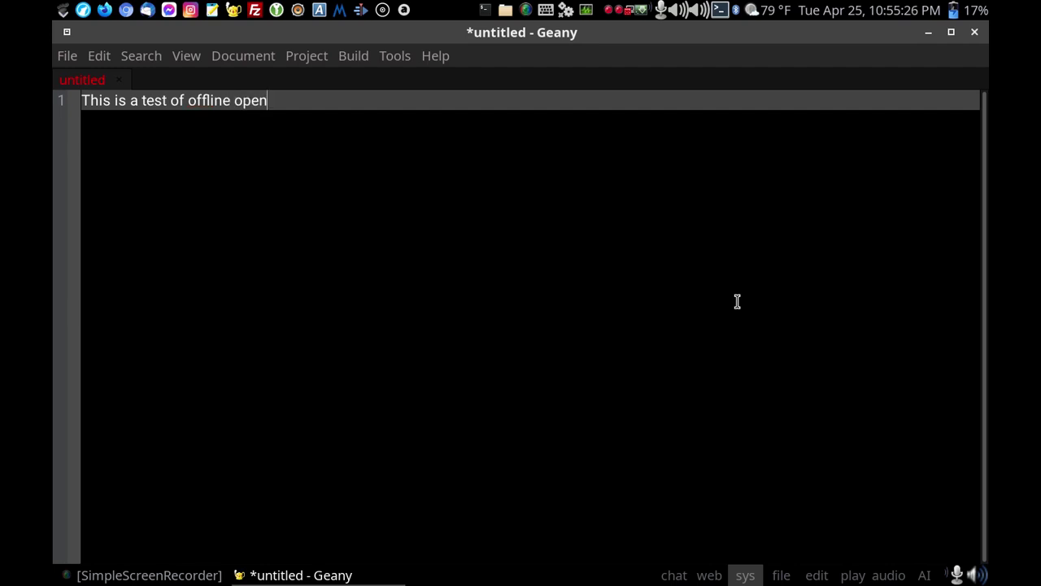
pyautogui.press('BackSpace')
pyautogui.press('BackSpace')
pyautogui.press('BackSpace')
pyautogui.press('BackSpace')
pyautogui.press('BackSpace')
pyautogui.write('ech dictation')
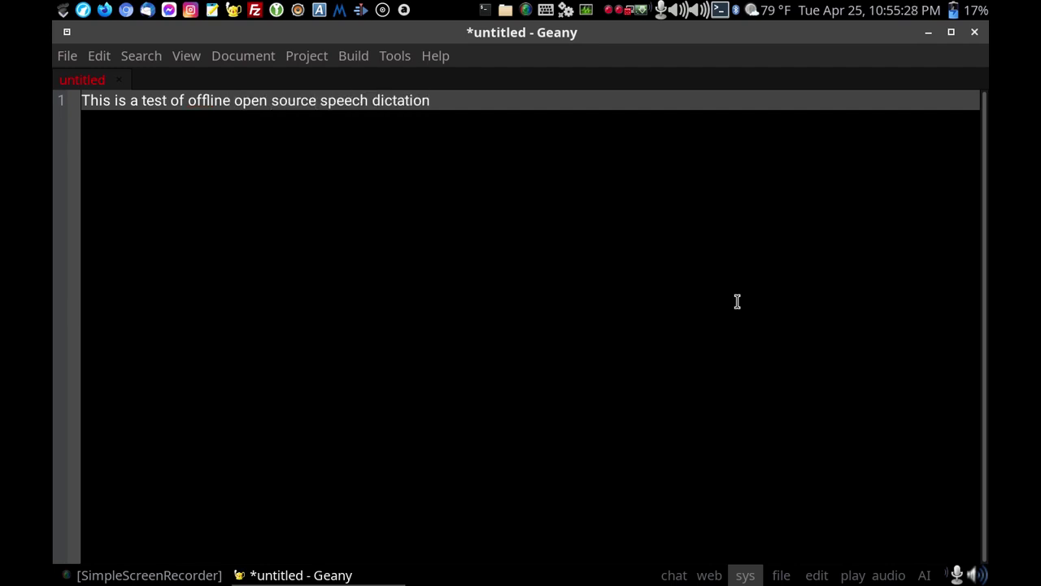
pyautogui.write('.')
pyautogui.write('It seems to be working')
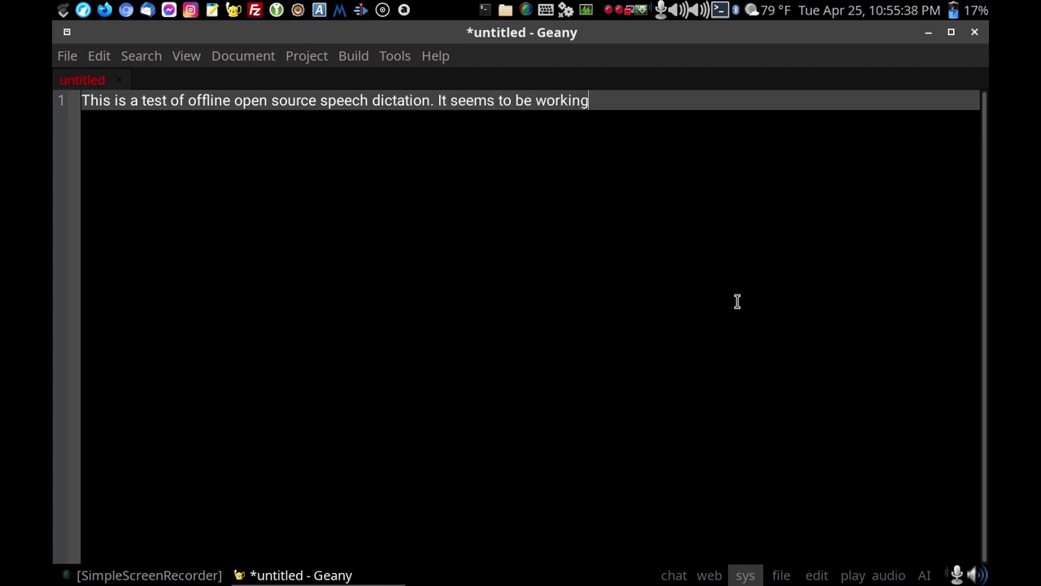
pyautogui.write(' quite well,')
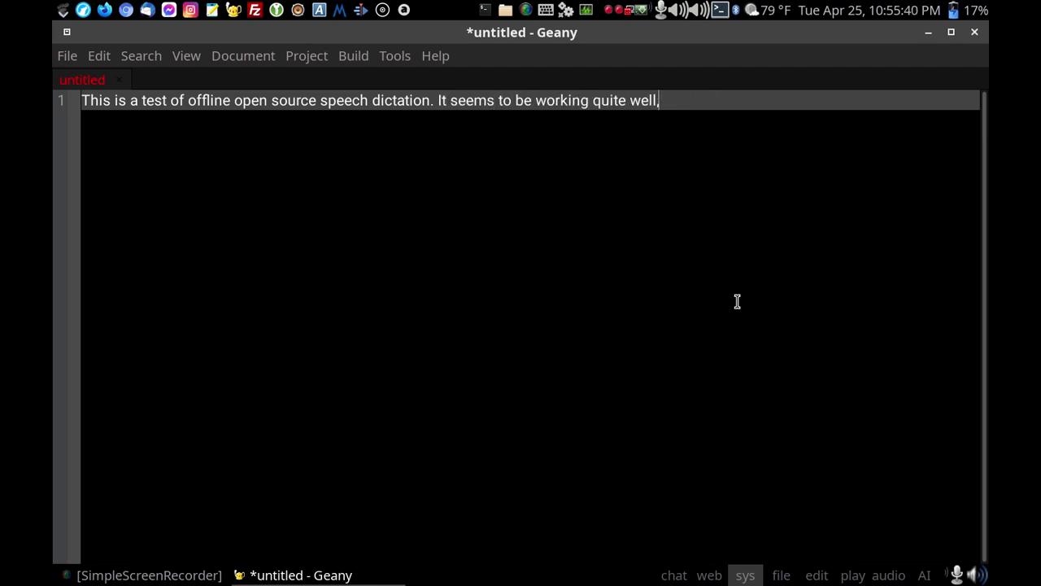
pyautogui.write(' other the')
pyautogui.press('BackSpace')
pyautogui.press('BackSpace')
pyautogui.press('BackSpace')
pyautogui.press('BackSpace')
pyautogui.press('BackSpace')
pyautogui.press('BackSpace')
pyautogui.press('BackSpace')
pyautogui.press('BackSpace')
pyautogui.press('BackSpace')
pyautogui.write('although there are challenges when it comes to punctuation')
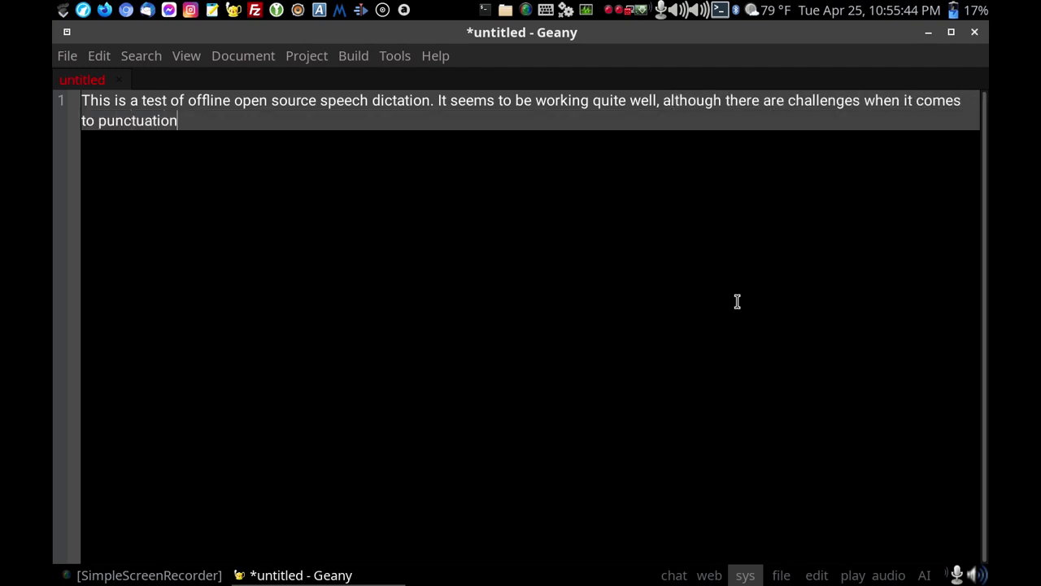
pyautogui.write(' and capitalization')
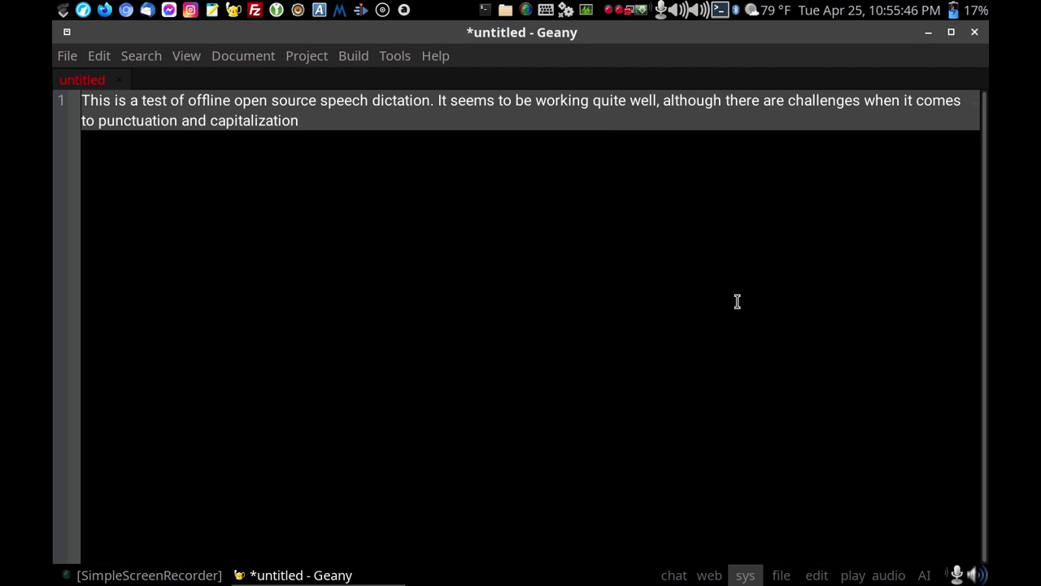
pyautogui.write('.')
# Add a signature below the sentence with the author's name, e-mail address and website URL.
pyautogui.press('Return')
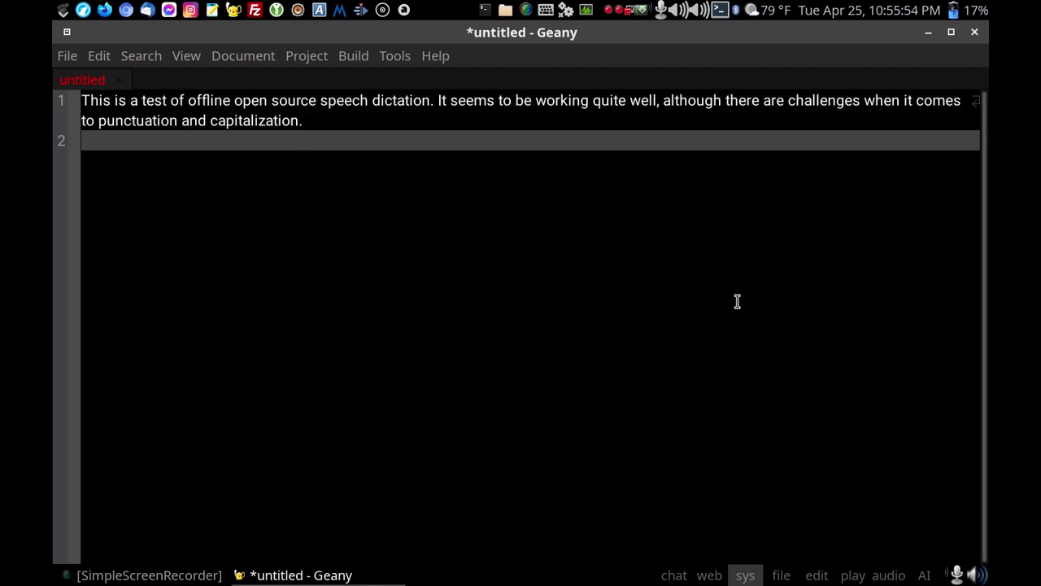
pyautogui.press('Return')
pyautogui.press('Return')
pyautogui.press('Return')
pyautogui.press('Return')
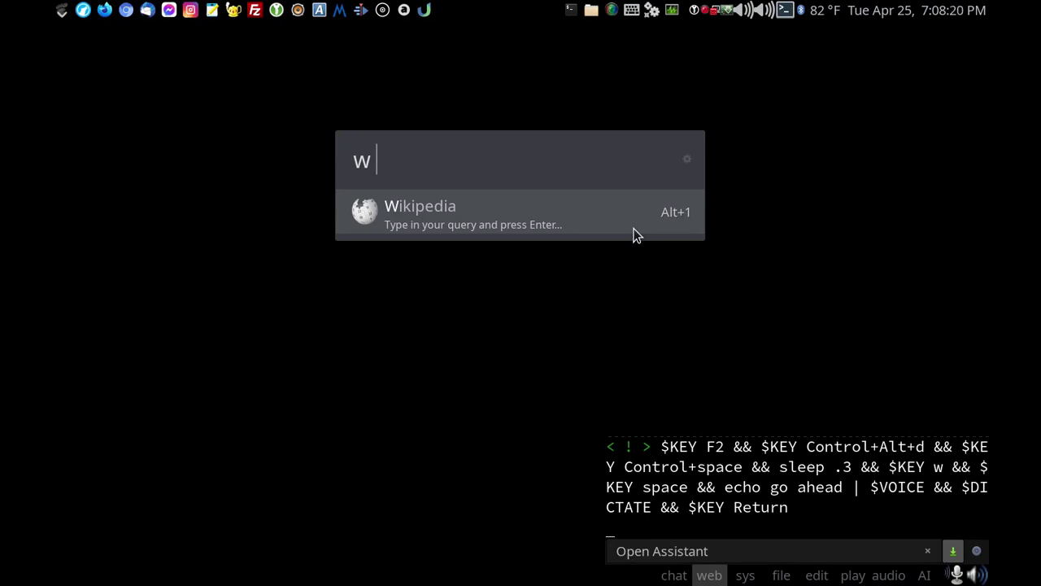
# Open the Wikipedia Mathematics article full screen with the text zoomed in twice.
pyautogui.write('mathematics')
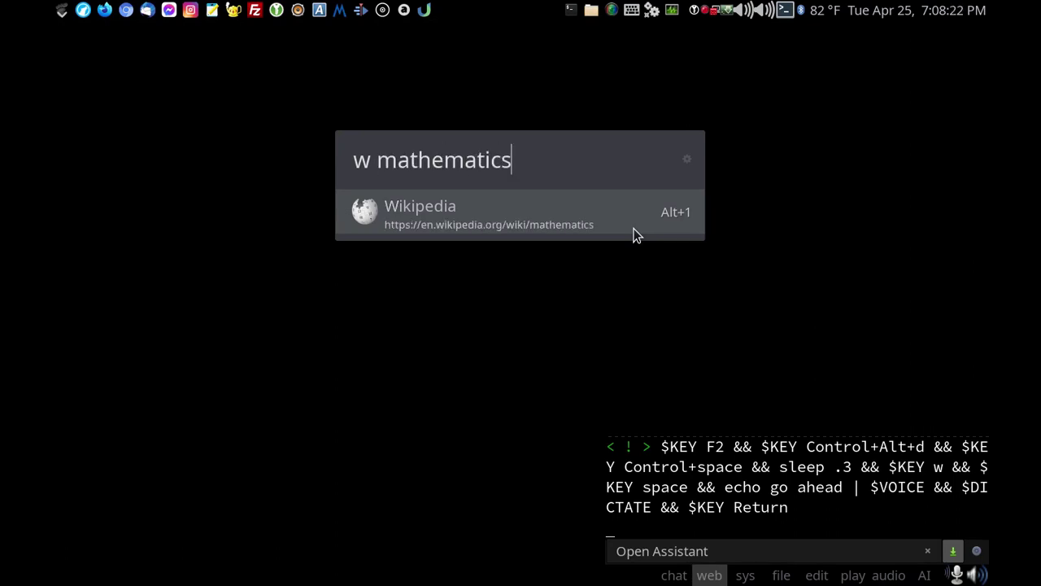
pyautogui.press('Return')
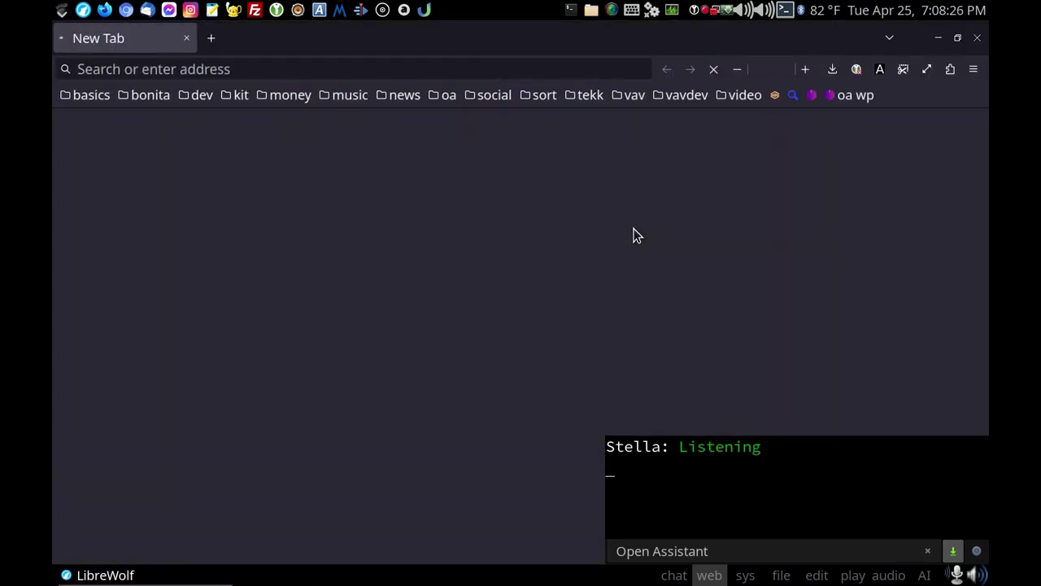
pyautogui.press('F11')
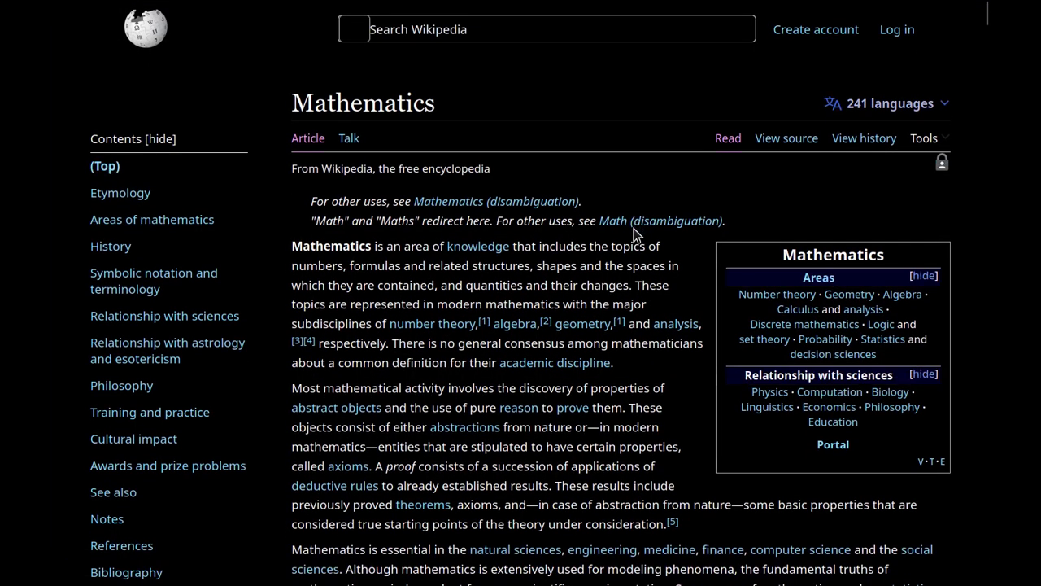
pyautogui.hotkey('ctrl', '+')
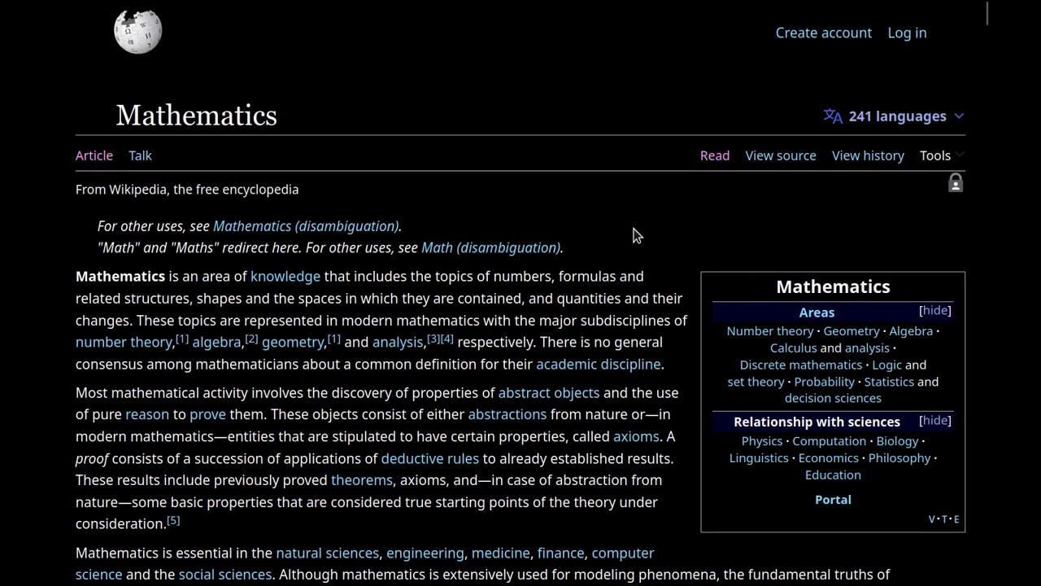
pyautogui.hotkey('ctrl', '+')
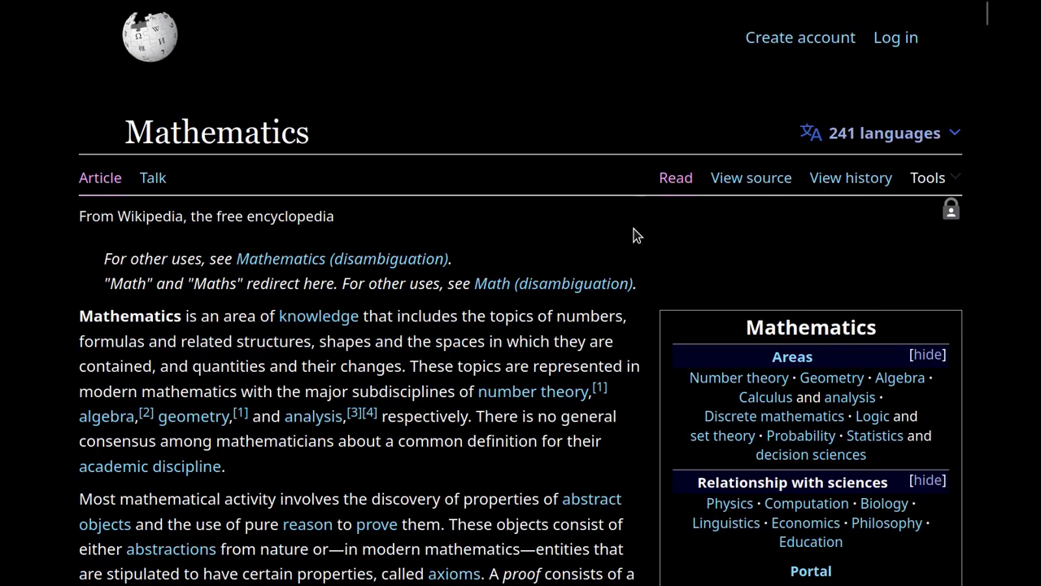
# Follow the number theory link and scroll down to its History section.
pyautogui.press('f')
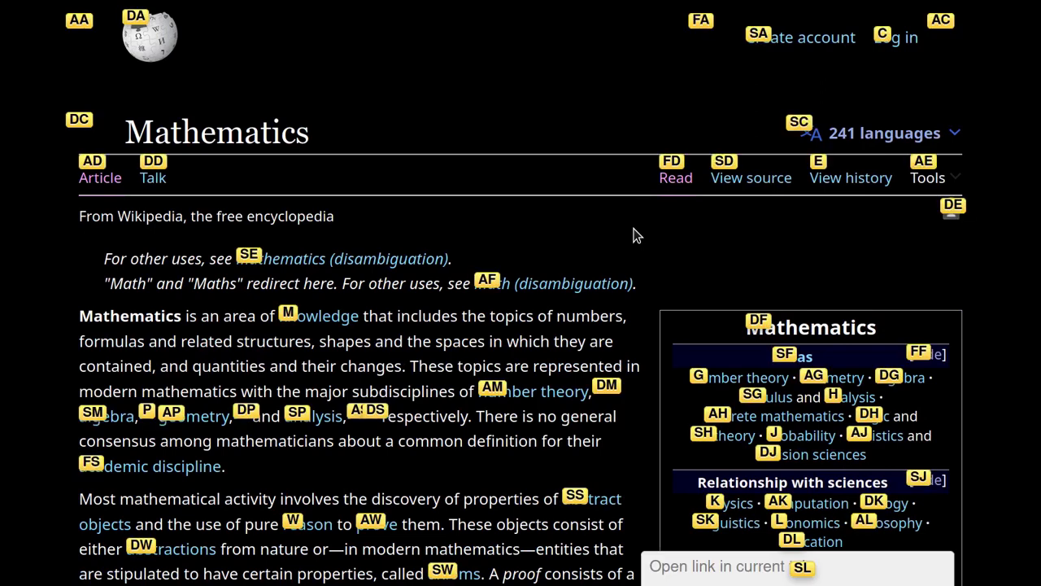
pyautogui.press('a')
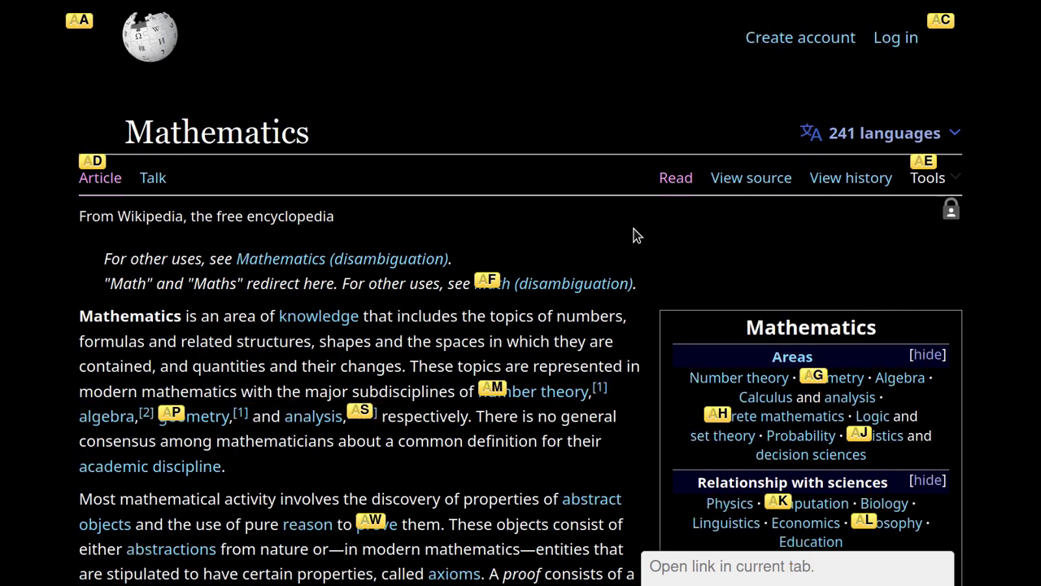
pyautogui.press('m')
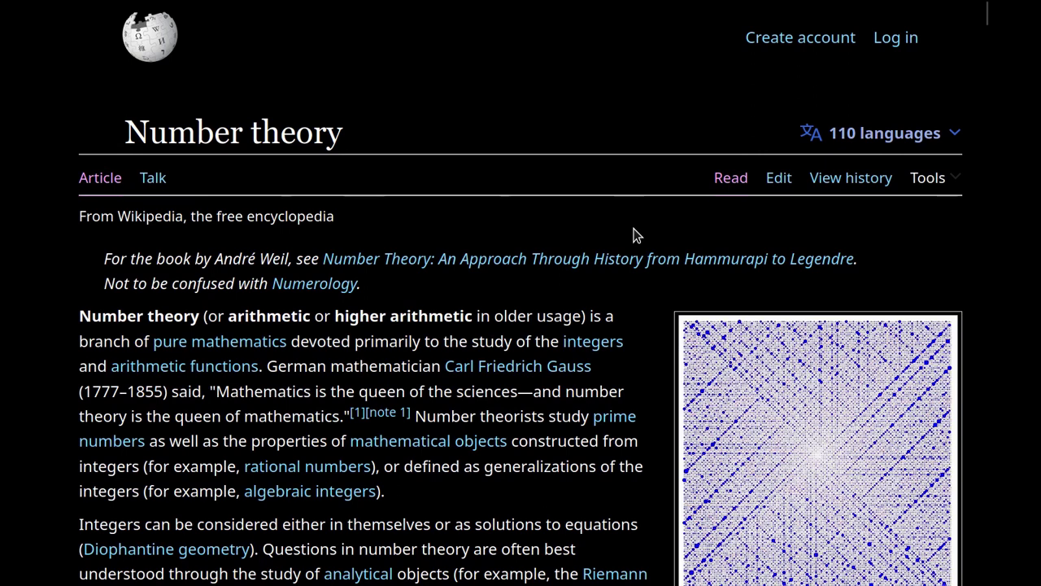
pyautogui.press('d')
pyautogui.press('d')
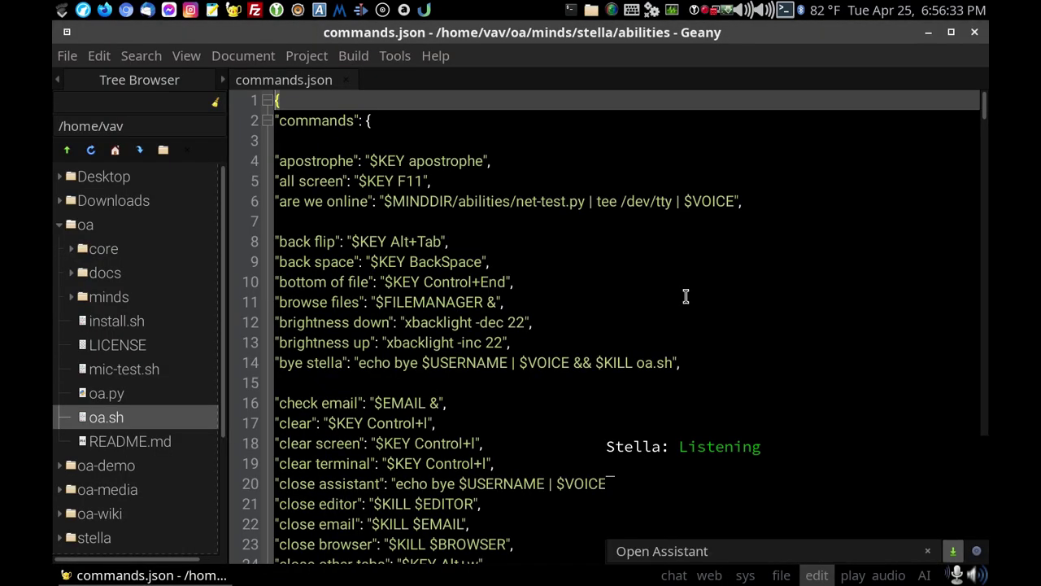
# Replace the 'james brown' command name with 'i feel good' in commands.json and save.
pyautogui.hotkey('ctrl', 'f')
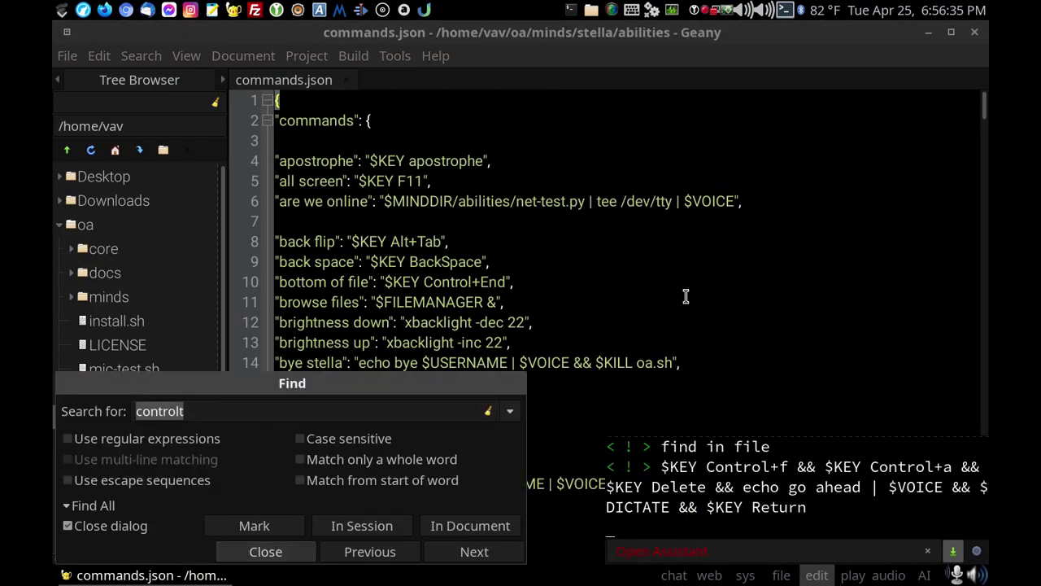
pyautogui.hotkey('ctrl', 'a')
pyautogui.press('Delete')
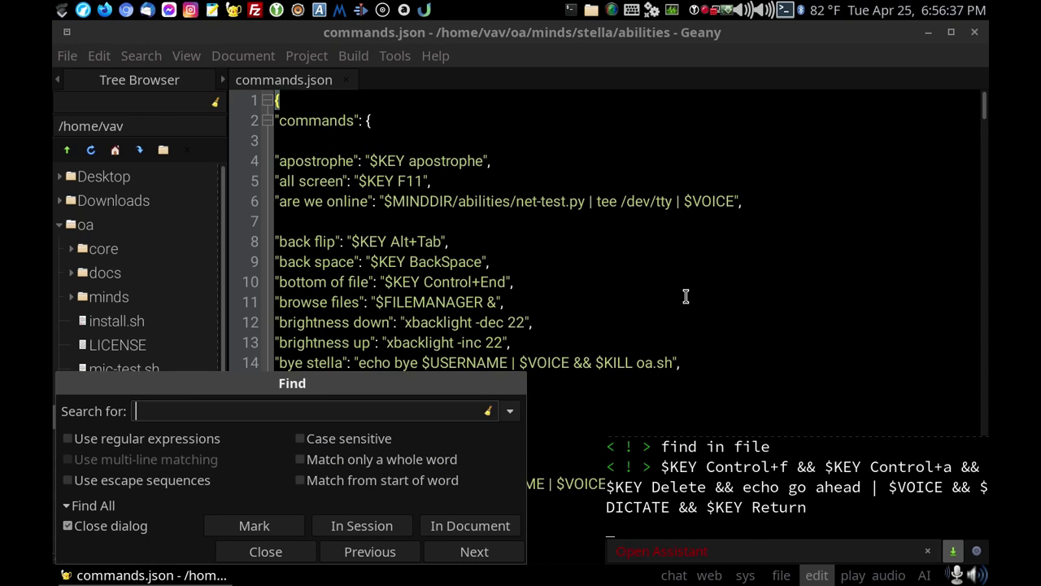
pyautogui.write('james brown')
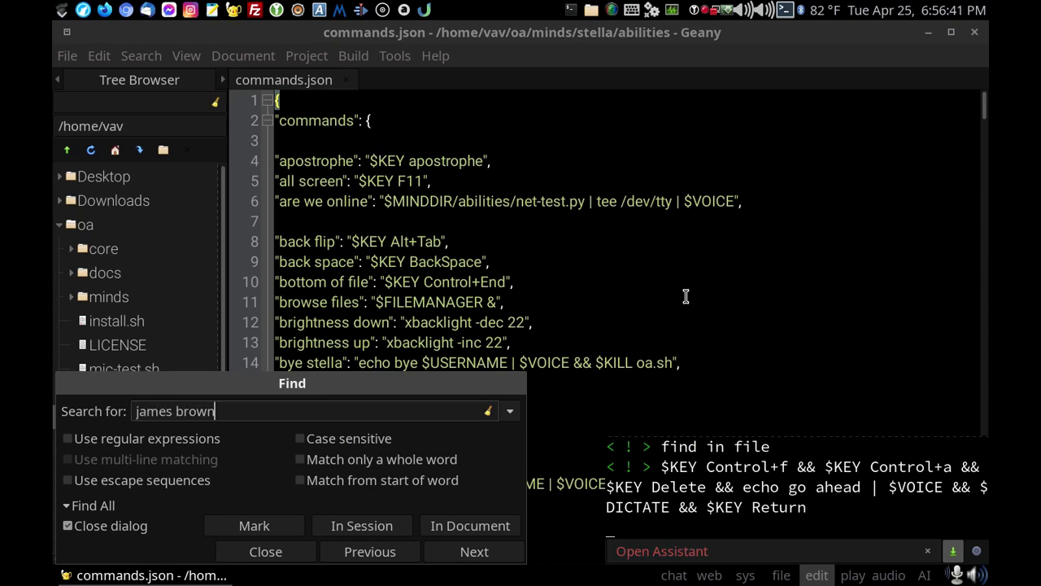
pyautogui.press('Return')
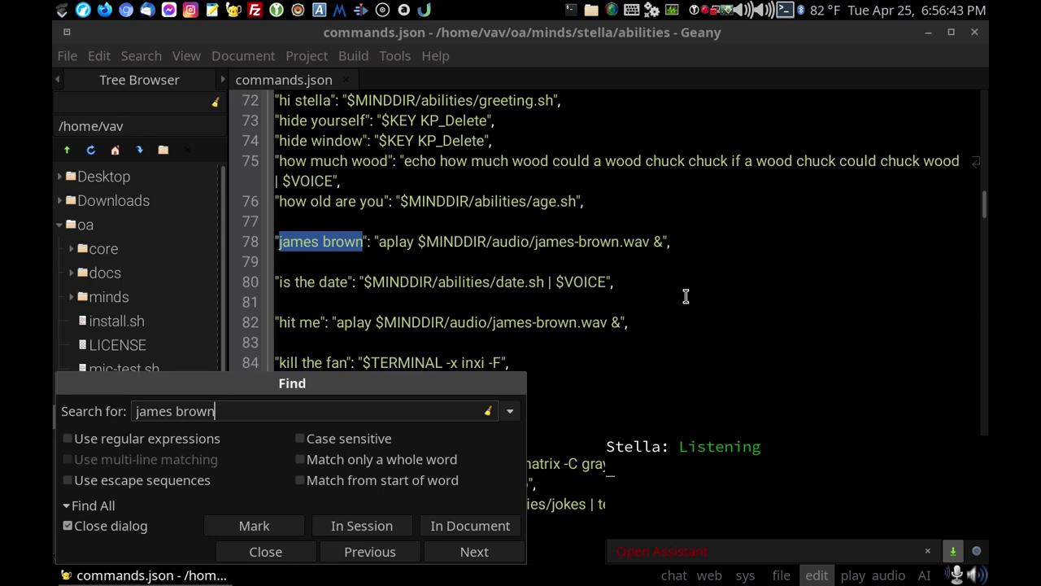
pyautogui.press('Escape')
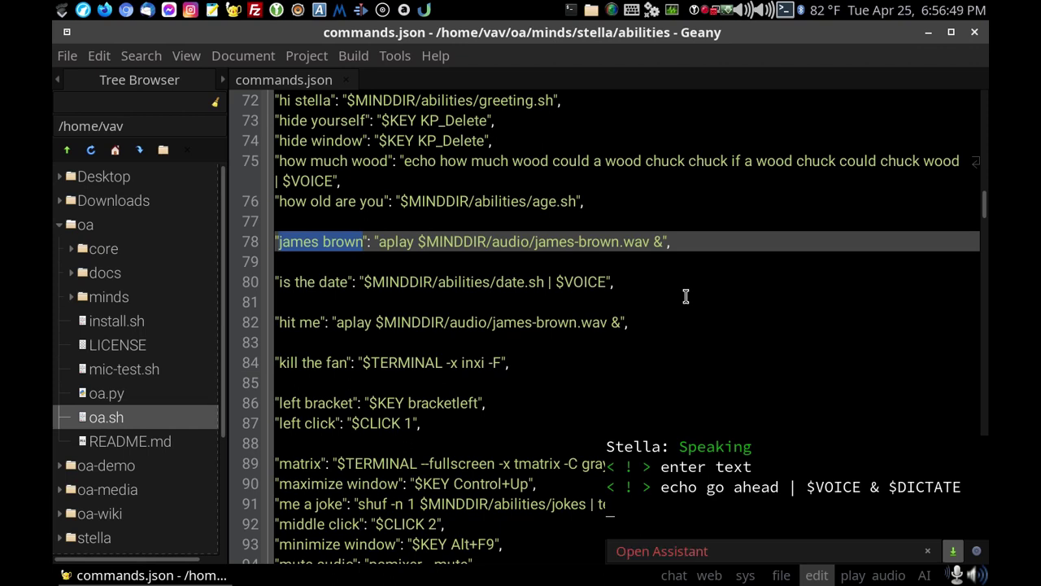
pyautogui.write('i feel good')
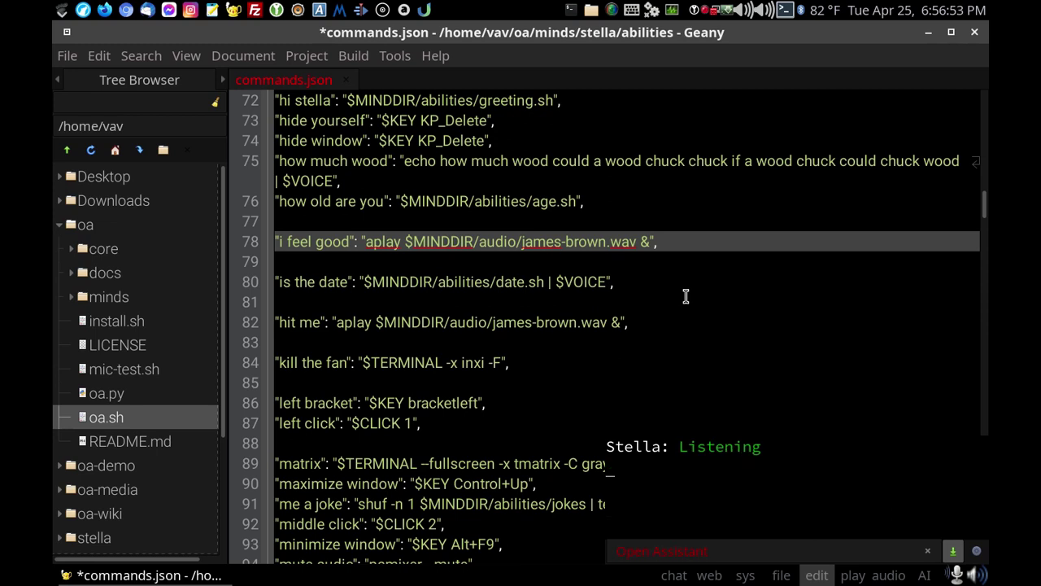
pyautogui.hotkey('ctrl', 's')
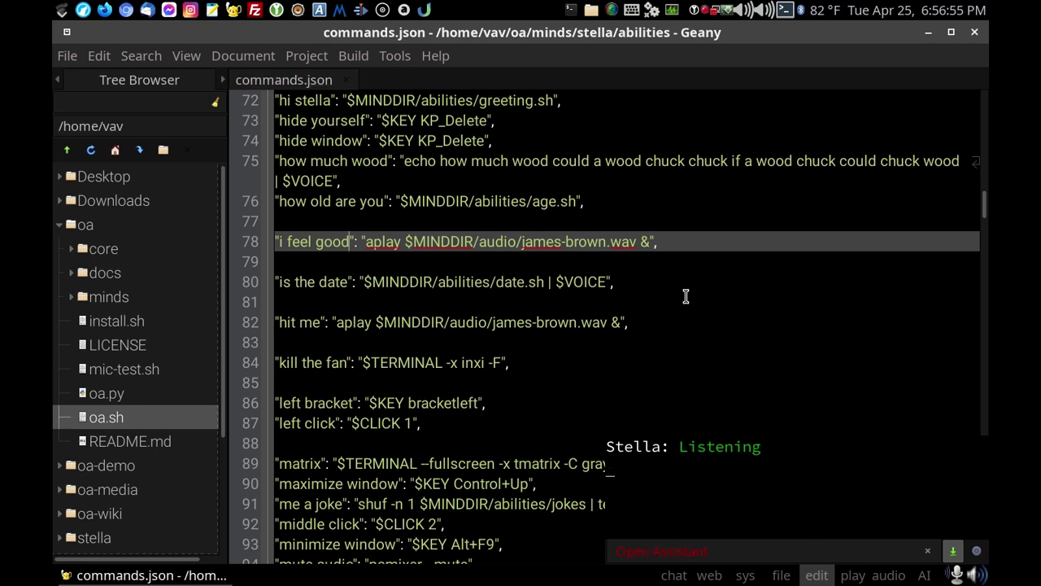